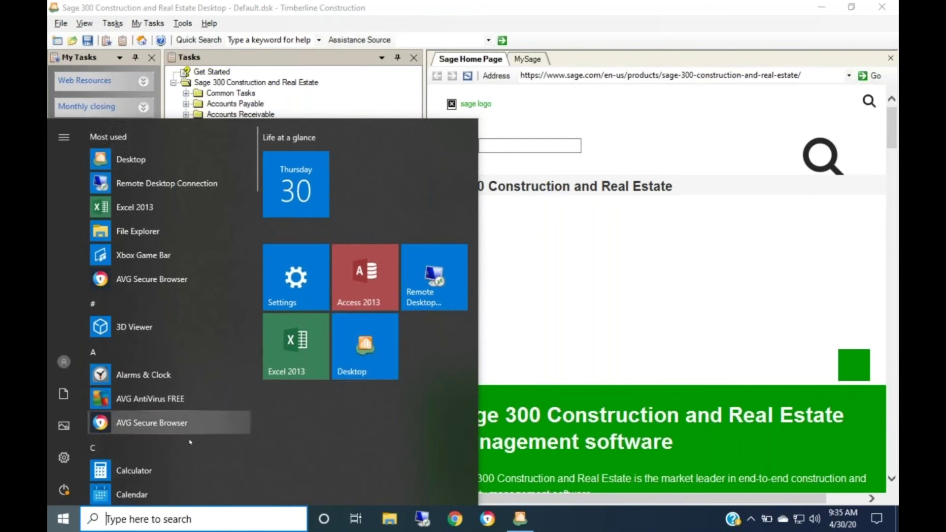
- Examine the programs in the Windows Sage folder, including TS-Main and Desktop, and close the program list
scroll(194, 419, down, 10)
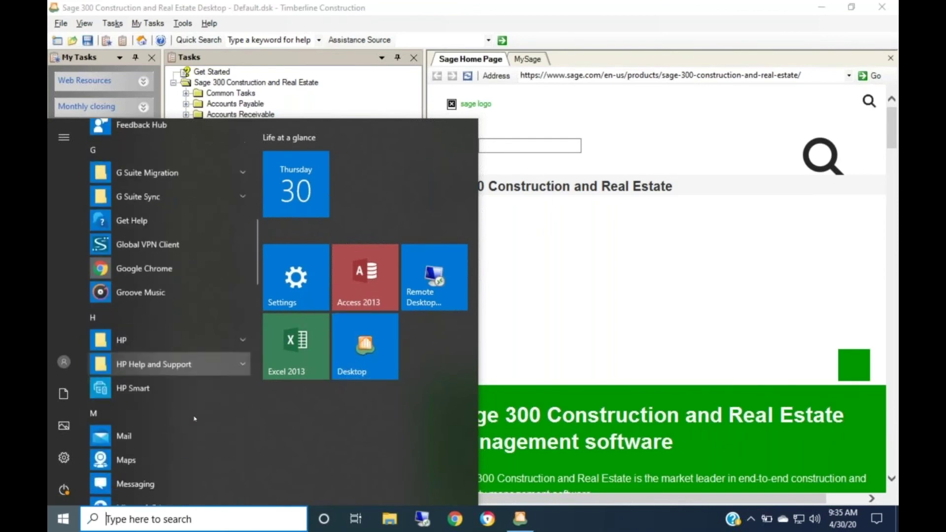
scroll(194, 419, down, 10)
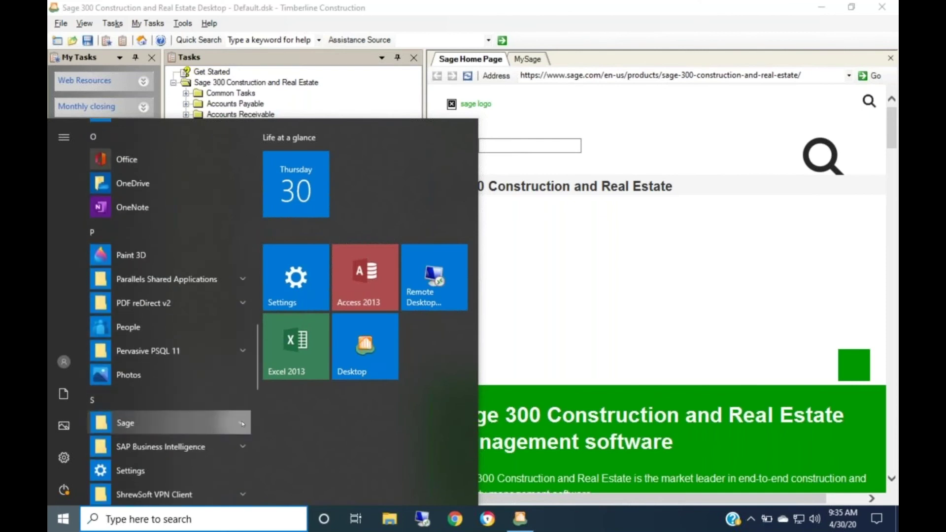
click(241, 424)
scroll(243, 424, down, 5)
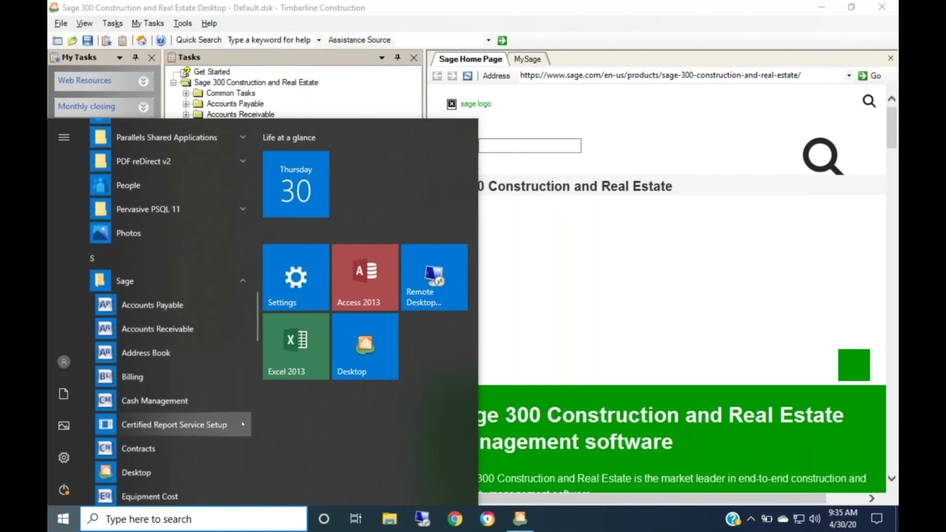
scroll(242, 424, down, 4)
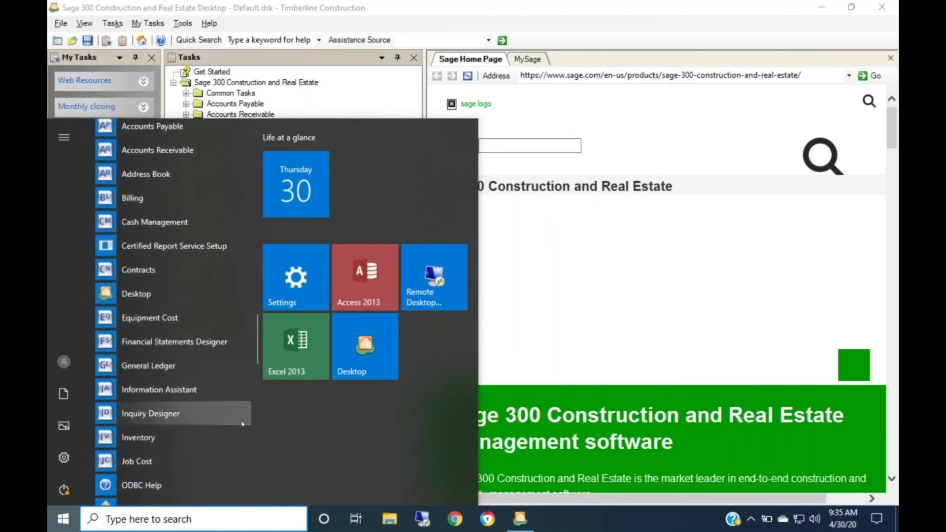
scroll(242, 424, down, 3)
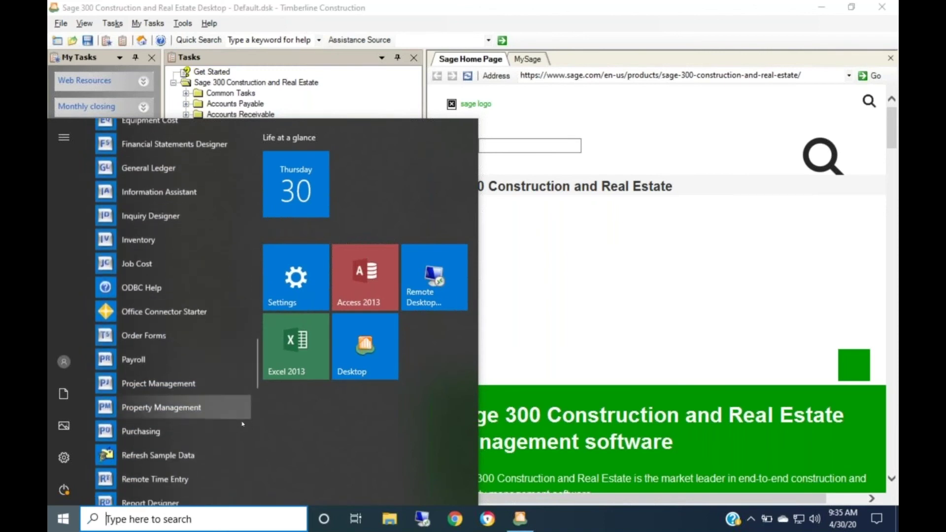
scroll(243, 423, down, 3)
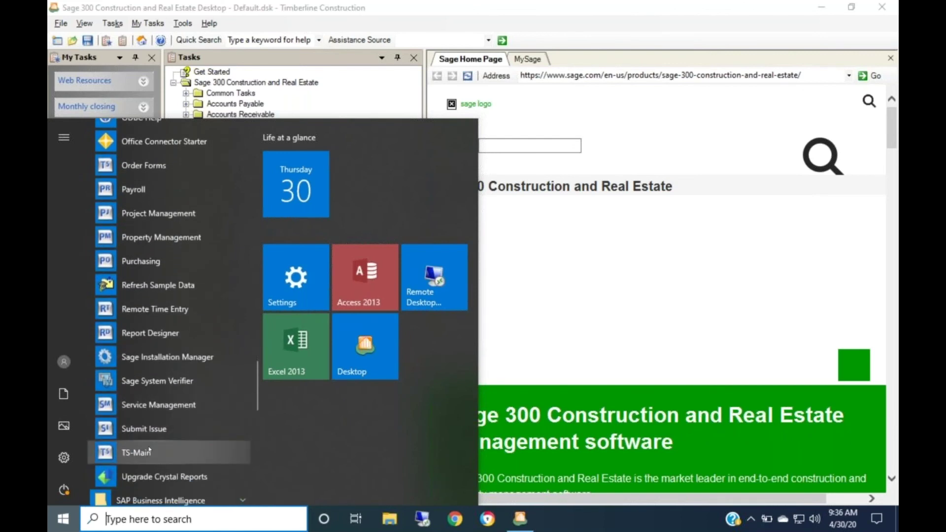
scroll(177, 335, up, 4)
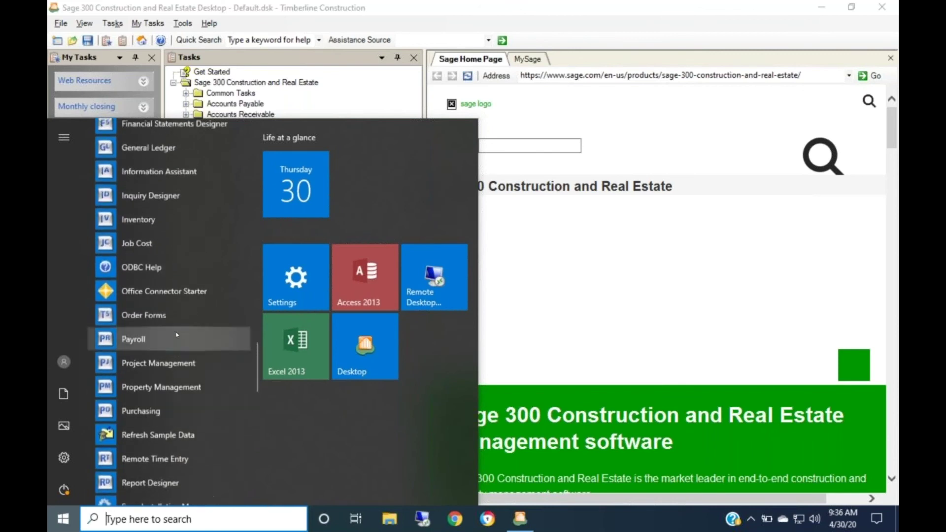
scroll(177, 335, up, 1)
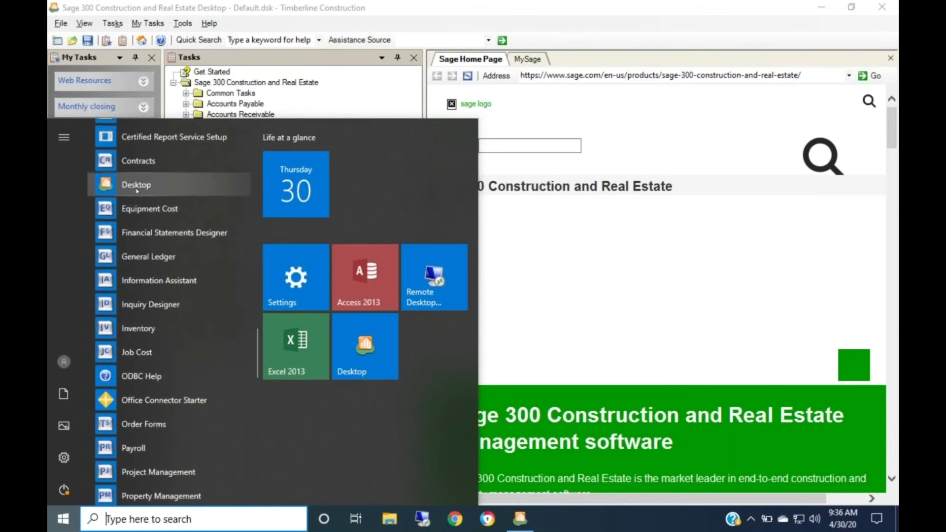
click(626, 301)
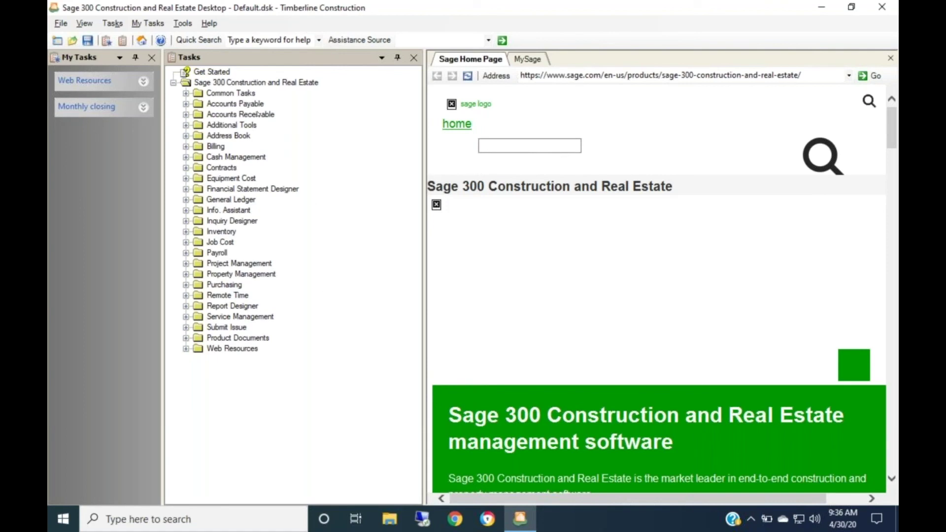
- Hide the My Tasks pane and review the Tasks folder under Accounts Payable, collapsing that folder after viewing
click(107, 42)
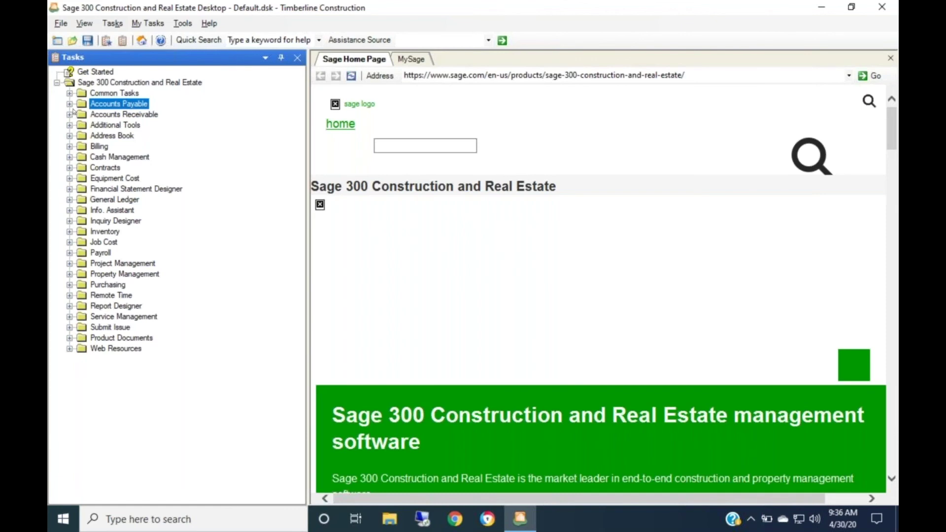
click(70, 104)
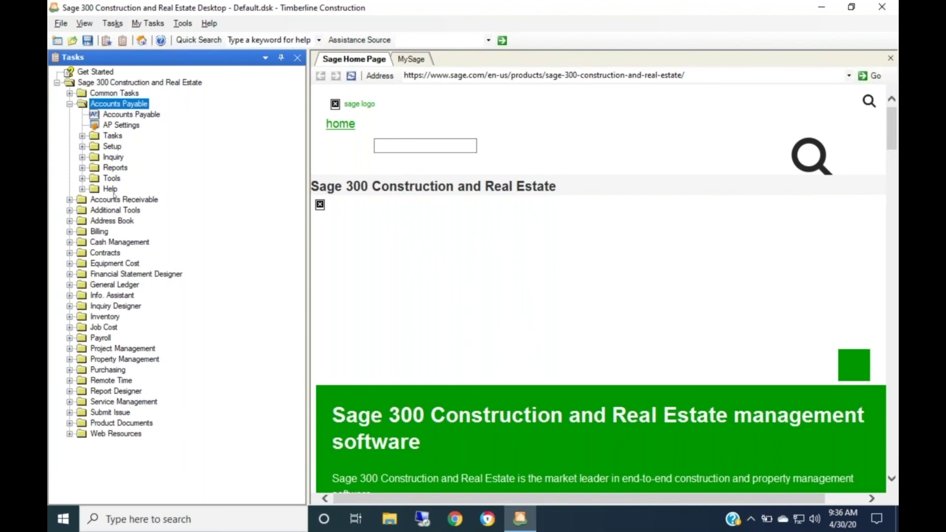
click(83, 136)
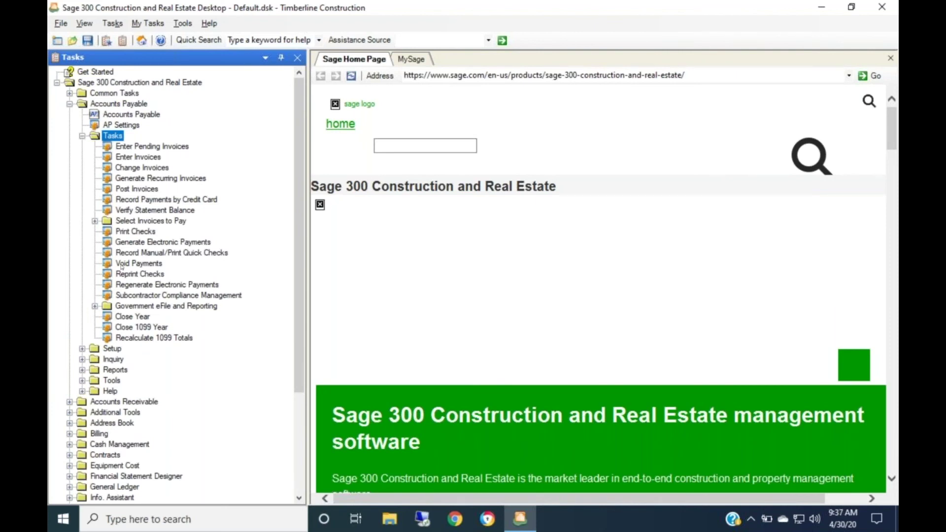
click(82, 136)
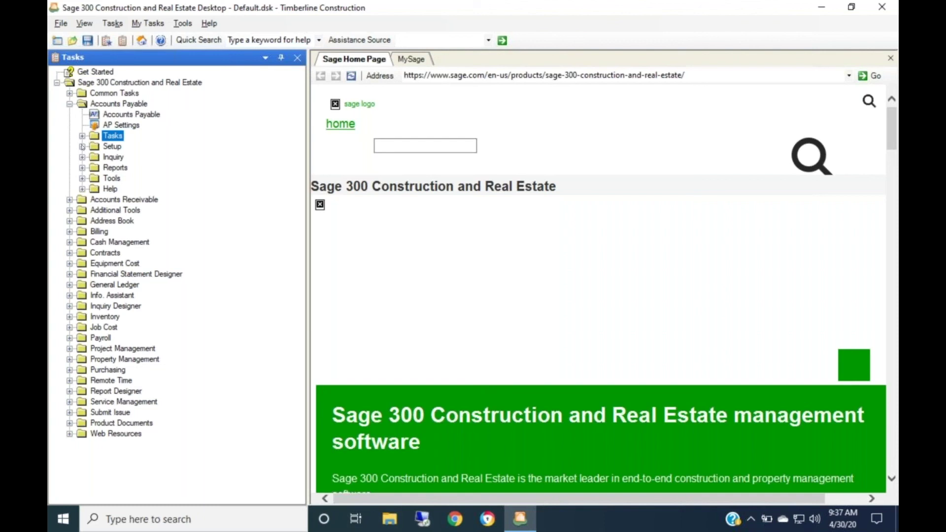
- View the Vendor Setup window from the Accounts Payable Setup folder, close it and collapse the folder
double_click(112, 146)
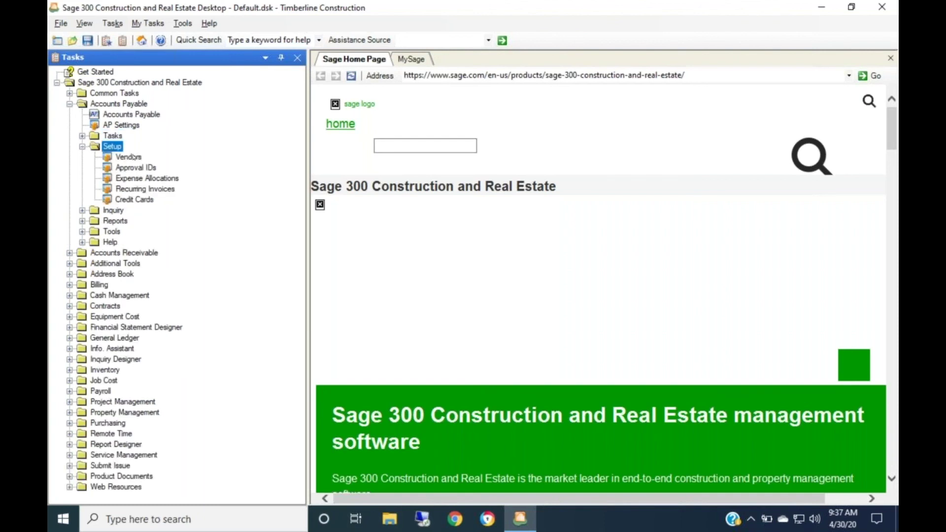
click(129, 157)
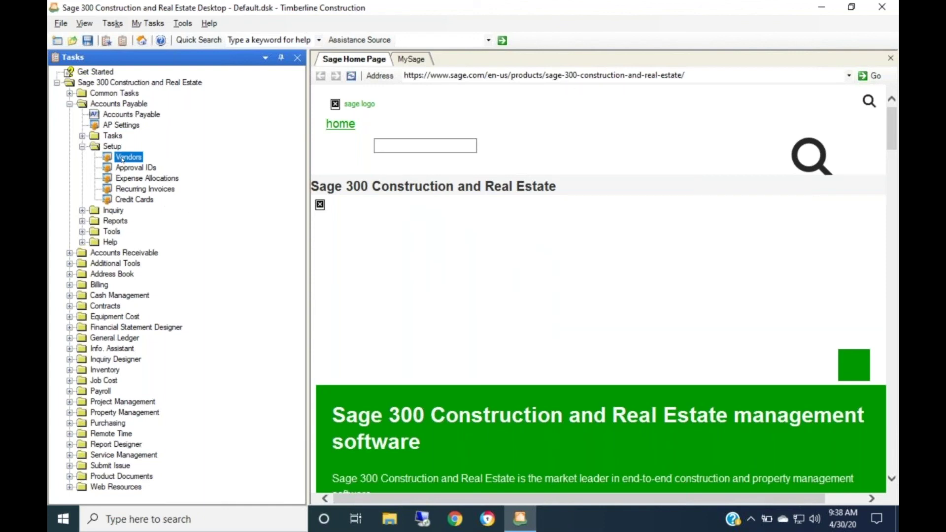
double_click(122, 160)
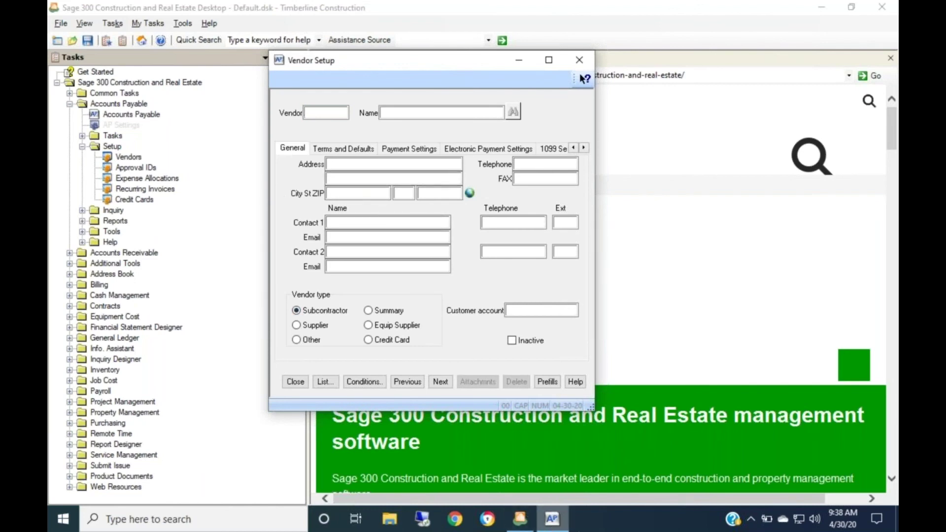
mouse_move(559, 526)
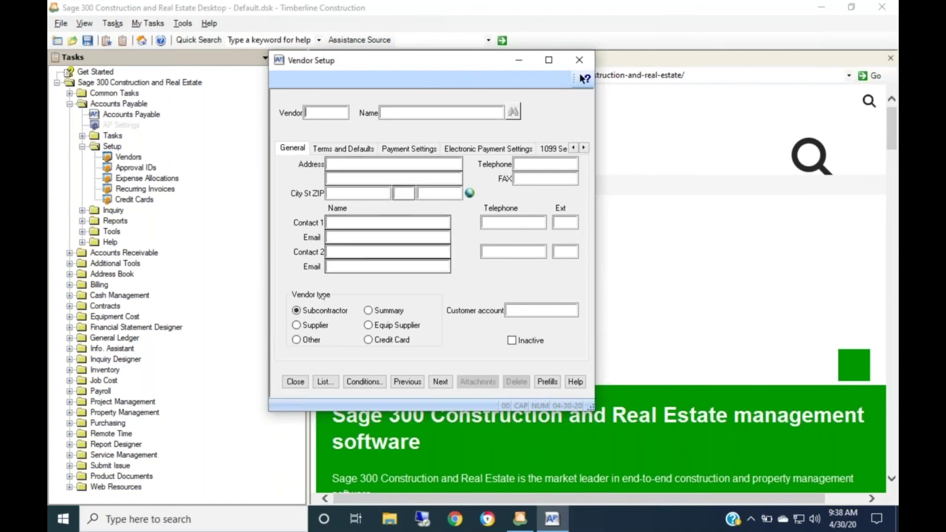
click(299, 381)
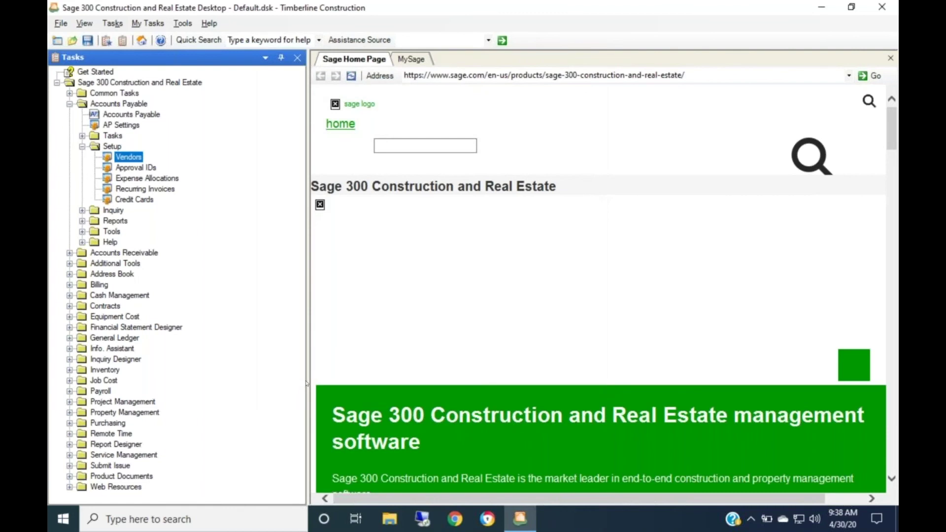
mouse_move(438, 527)
click(82, 147)
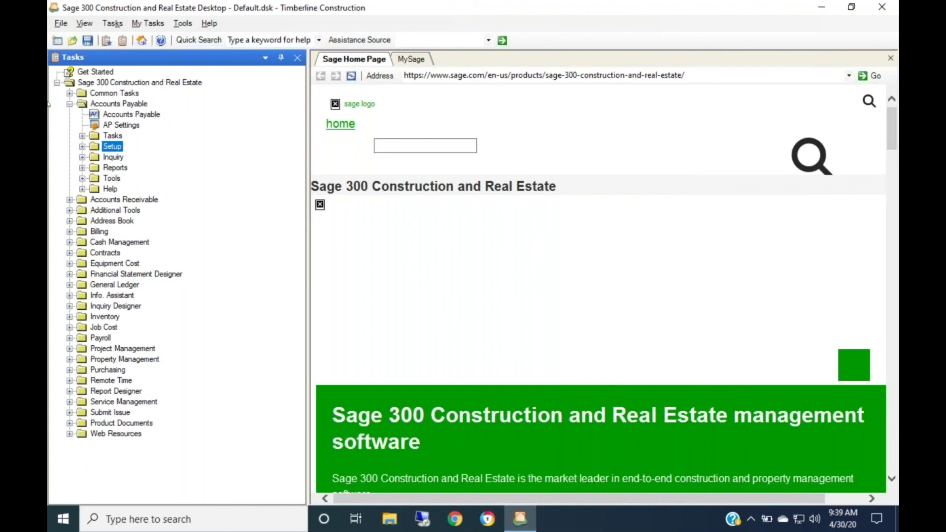
- Open the full Accounts Payable application, review its available tasks, close it and collapse the Accounts Payable folder
click(103, 115)
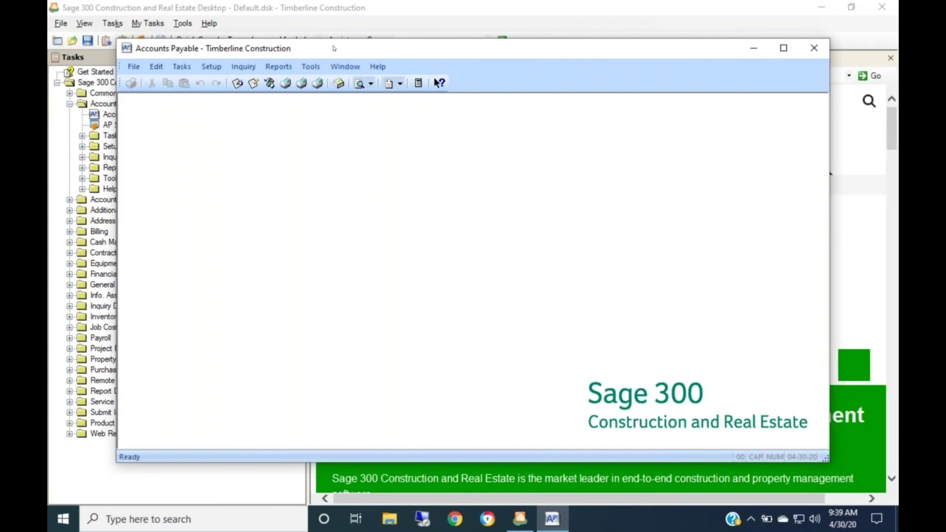
drag(334, 48, 414, 46)
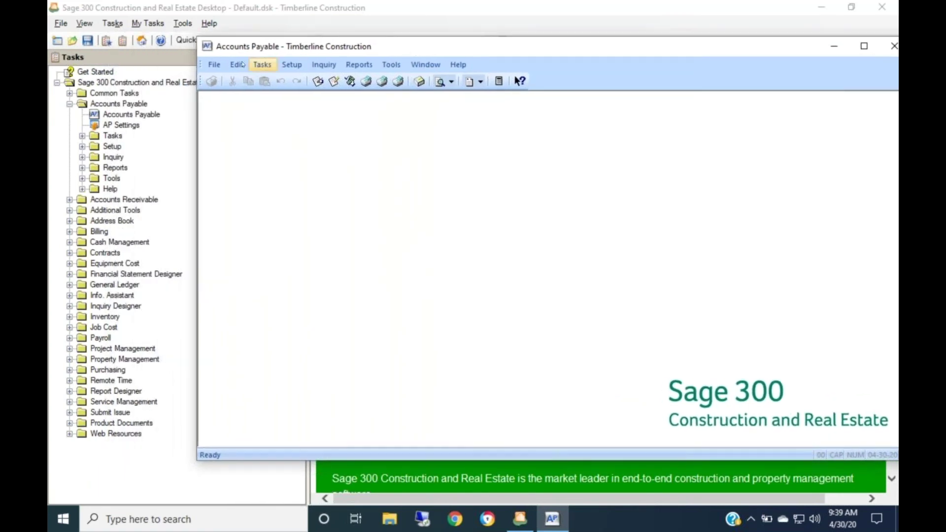
click(262, 64)
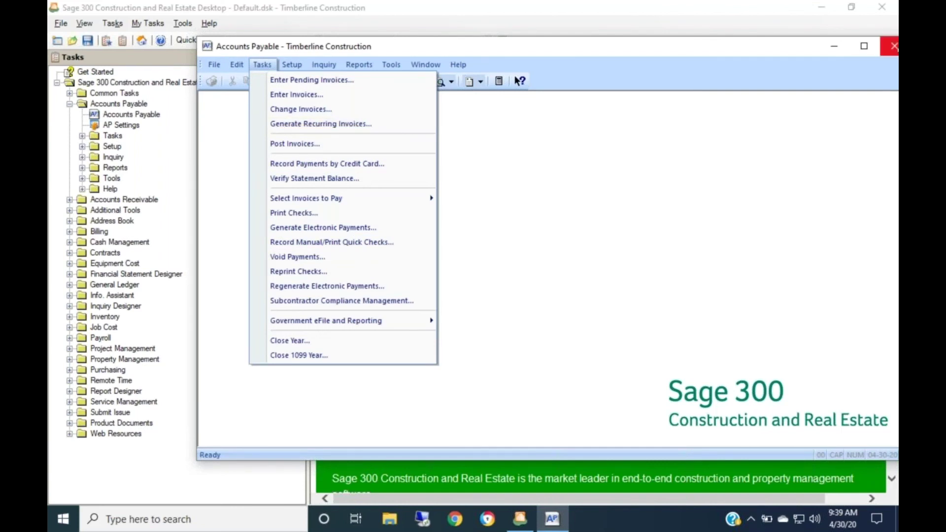
click(893, 47)
click(893, 47)
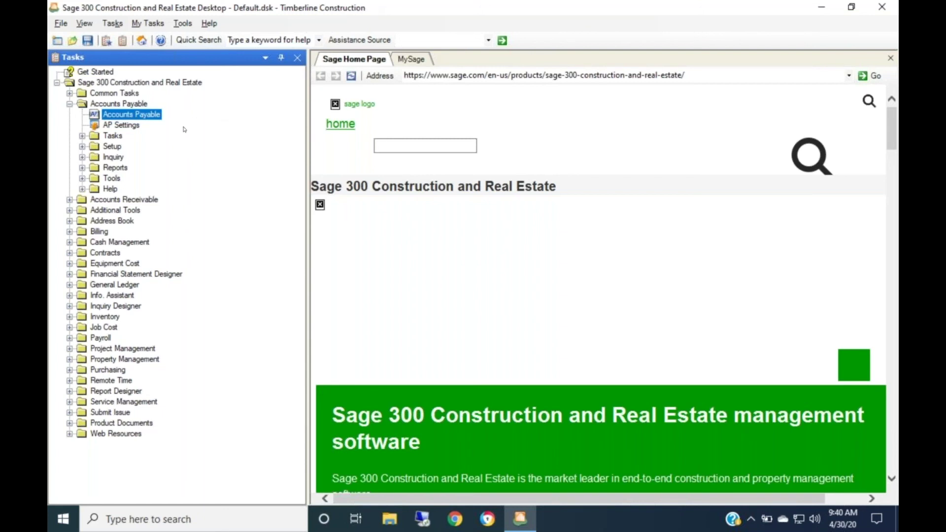
click(69, 104)
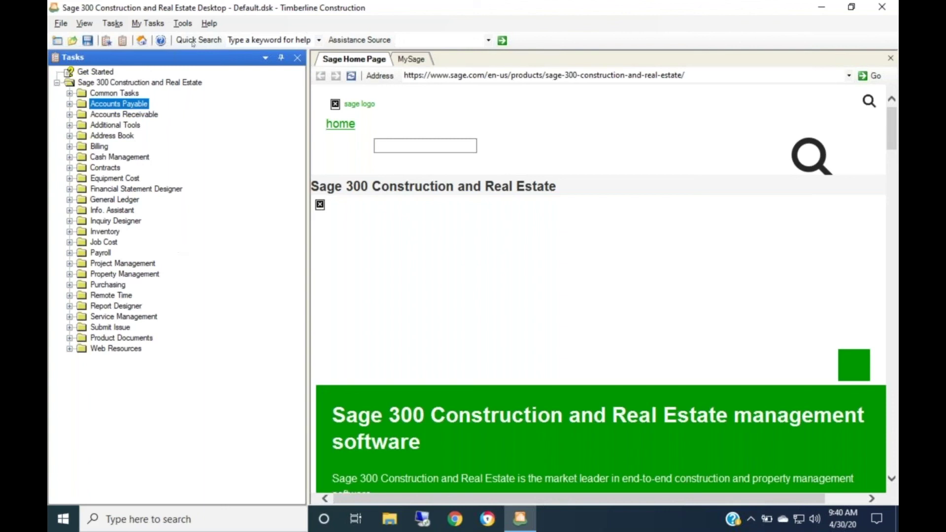
- View the About Desktop information for the version, data folder and license details, and close it
click(207, 25)
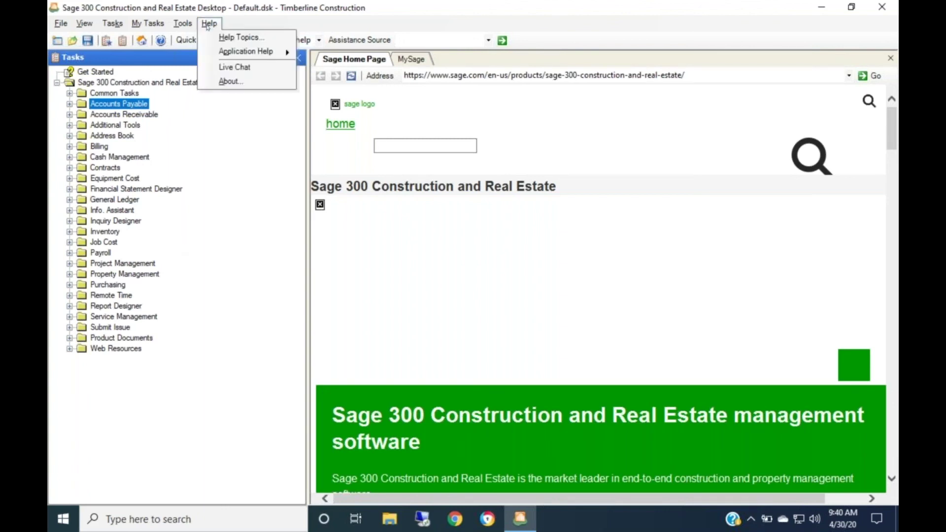
click(209, 82)
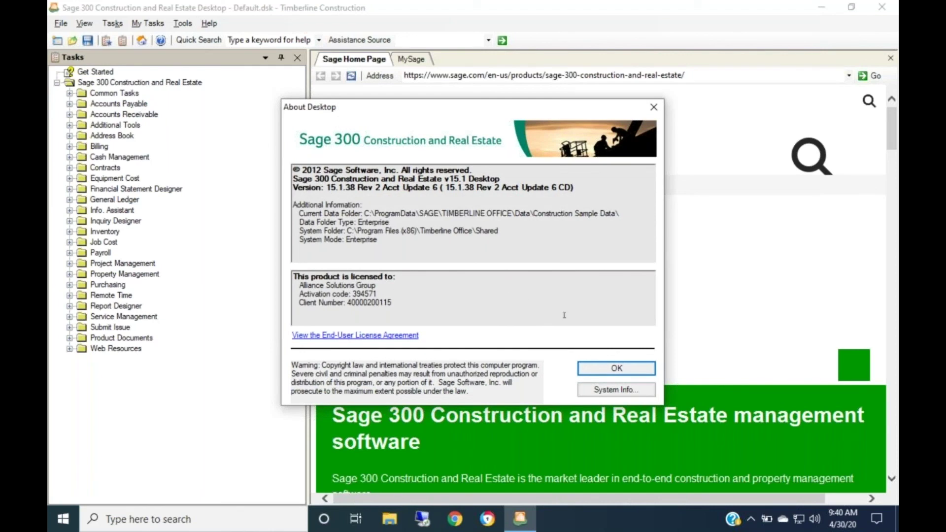
click(623, 370)
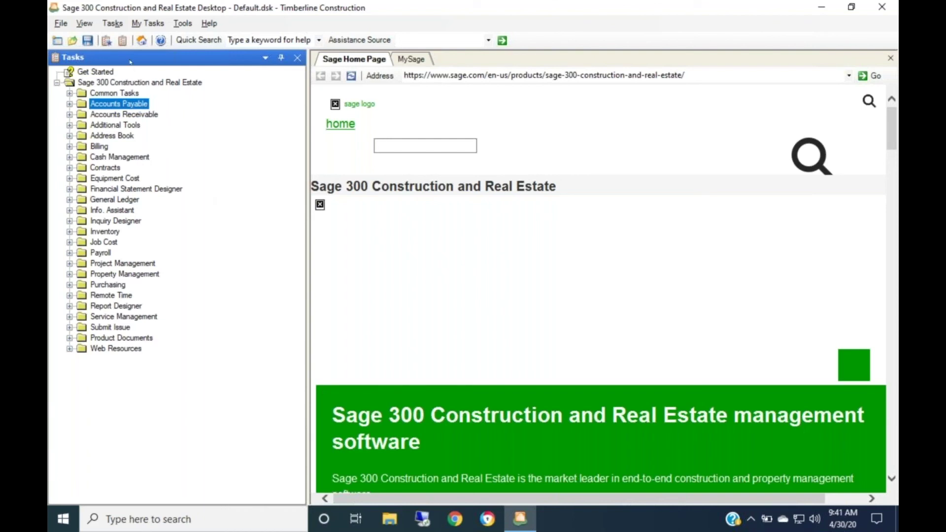
- Show the My Tasks pane and add the Current Ledger report from the General Ledger Reports folder to the Monthly closing group
click(106, 42)
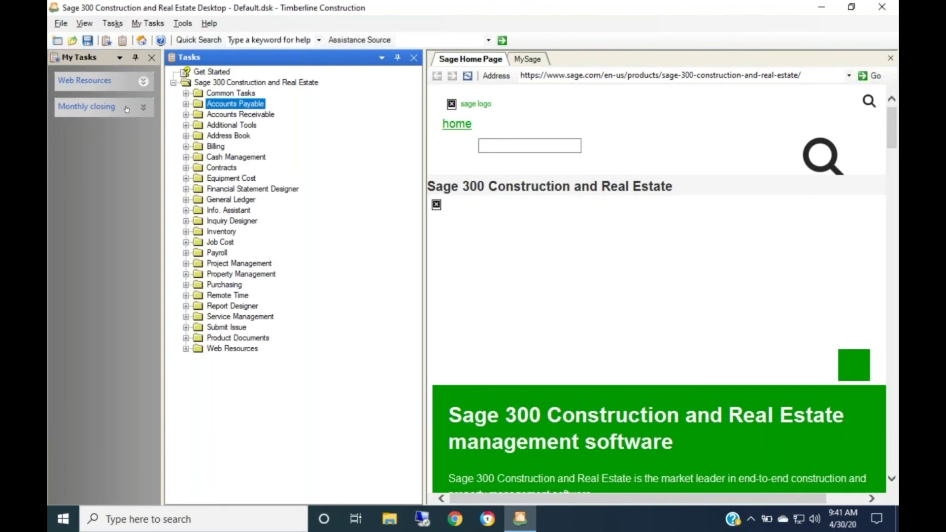
double_click(211, 201)
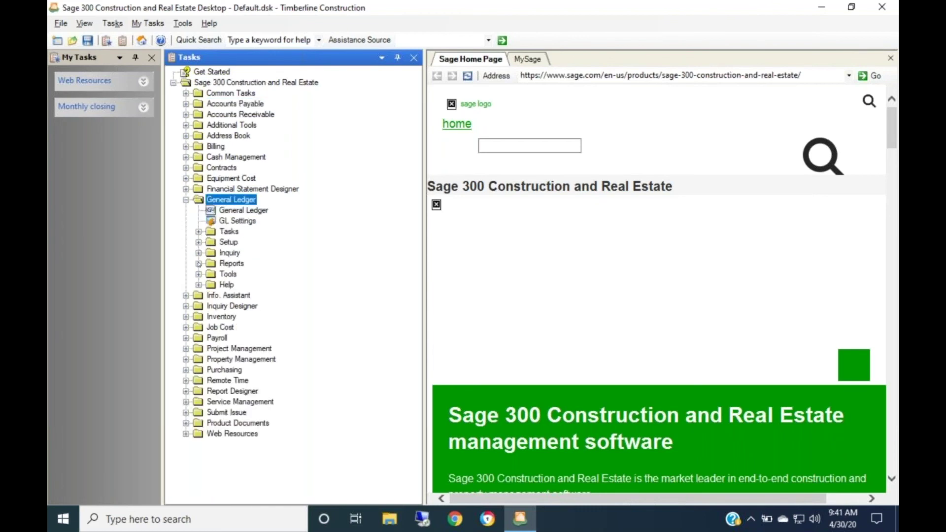
click(198, 264)
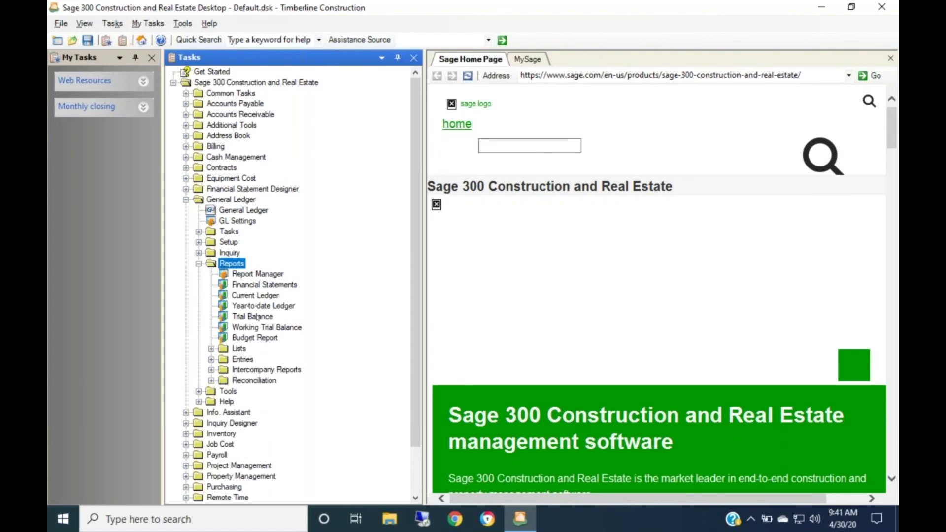
click(242, 296)
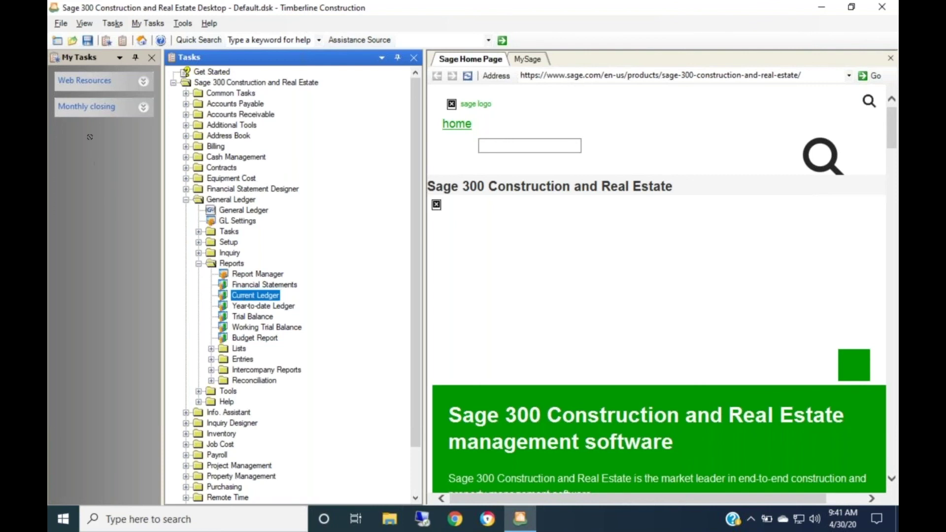
click(89, 112)
drag(101, 119, 101, 128)
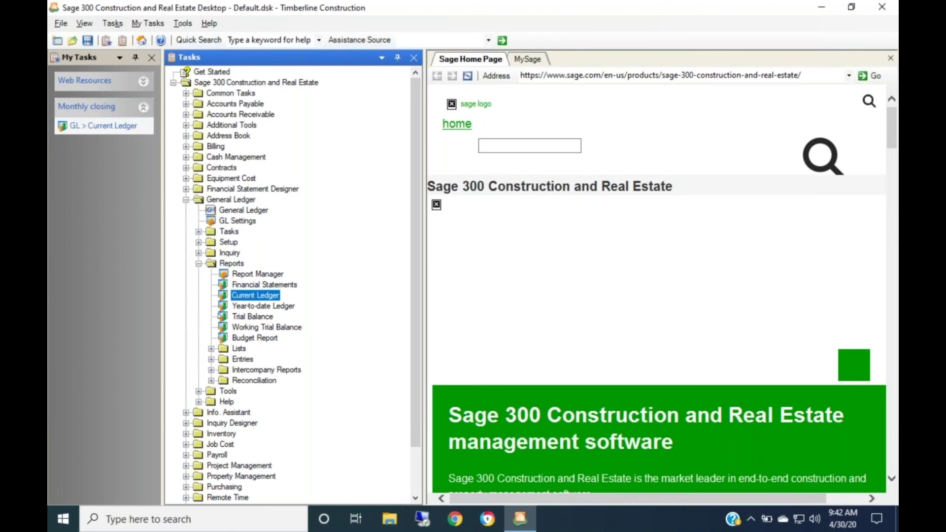
- Add the General Ledger Financial Statements and Trial Balance reports to the Monthly closing group
click(241, 284)
drag(242, 284, 104, 133)
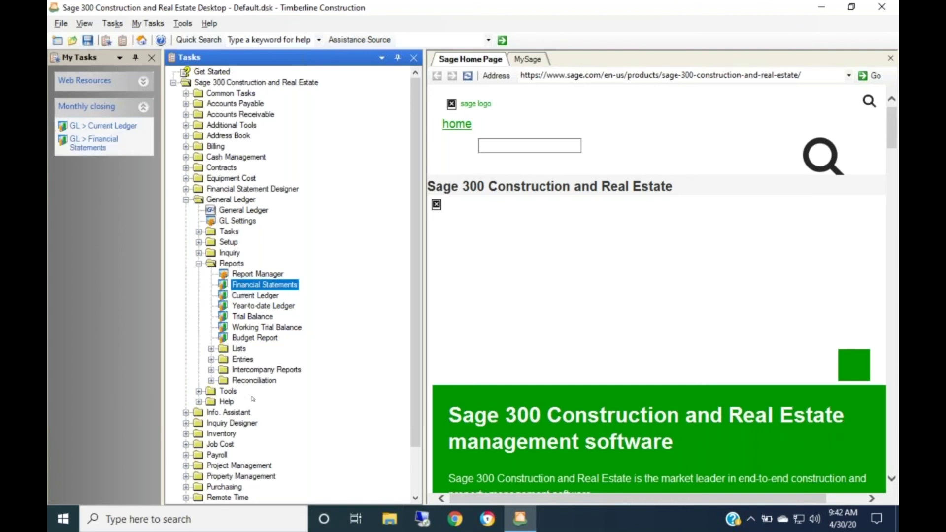
click(240, 317)
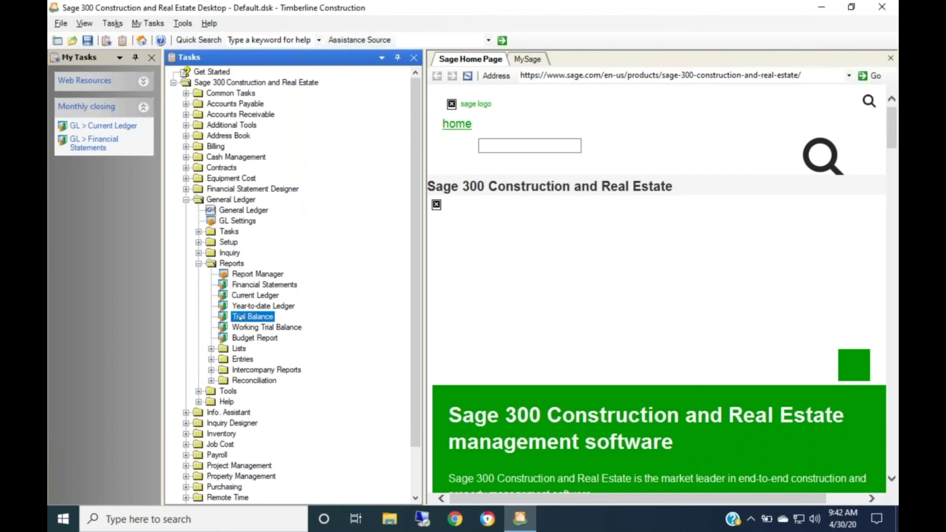
drag(240, 317, 85, 157)
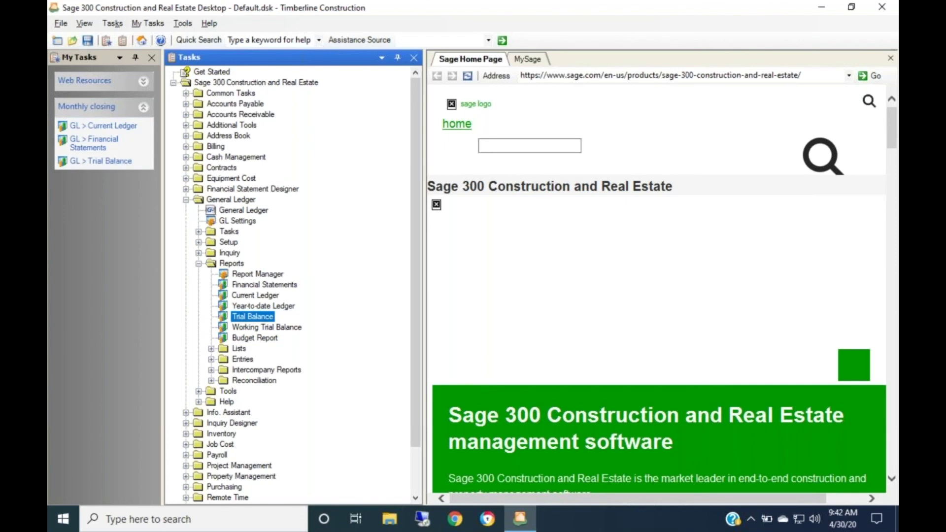
- Widen the My Tasks pane and move Current Ledger to the end of the Monthly closing group
drag(170, 196, 188, 198)
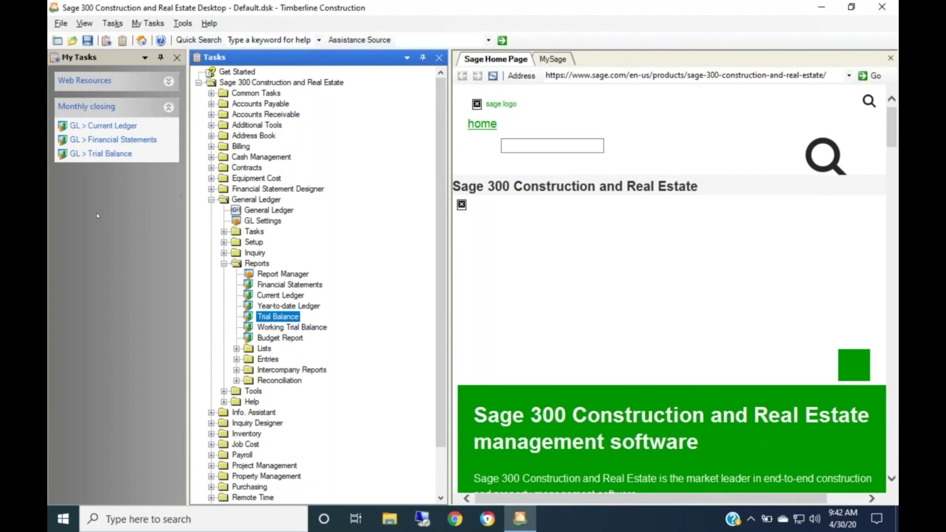
right_click(107, 129)
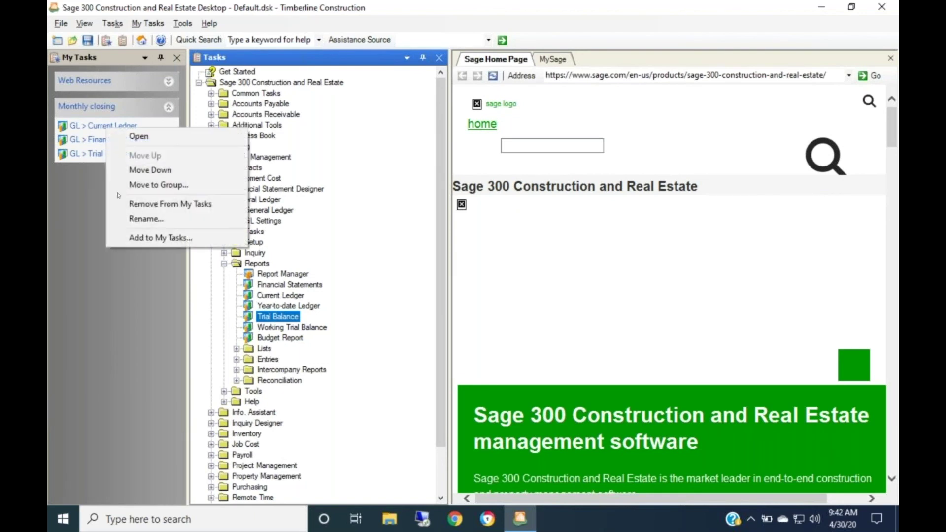
click(91, 172)
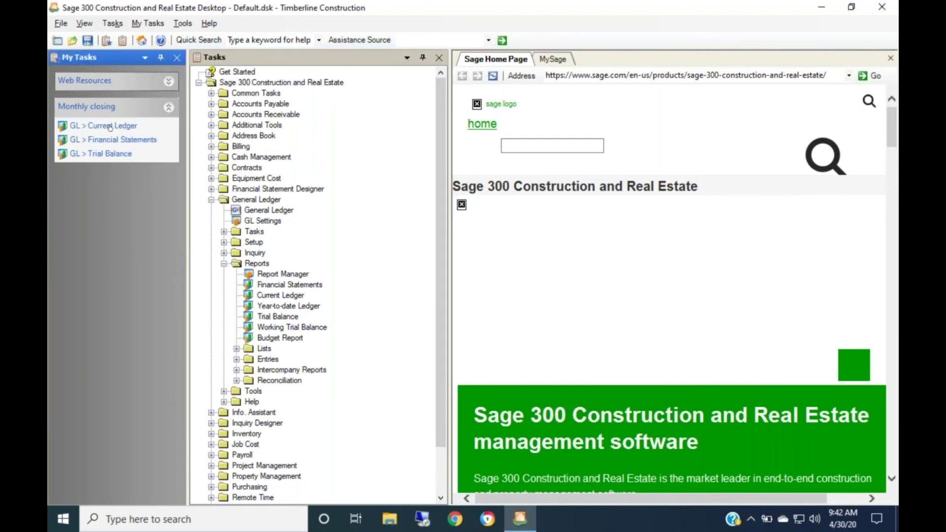
drag(110, 127, 110, 166)
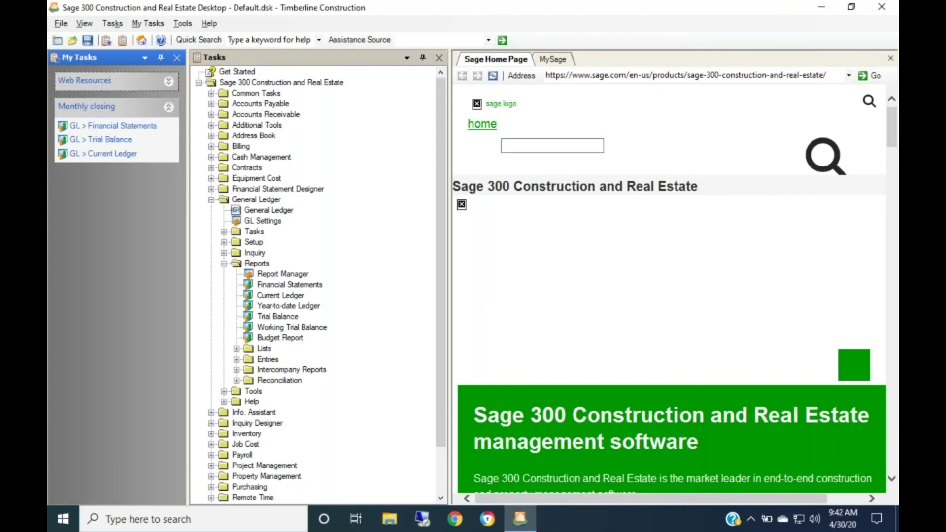
- Open the Trial Balance report from the Monthly closing group and cancel its print selection
click(152, 144)
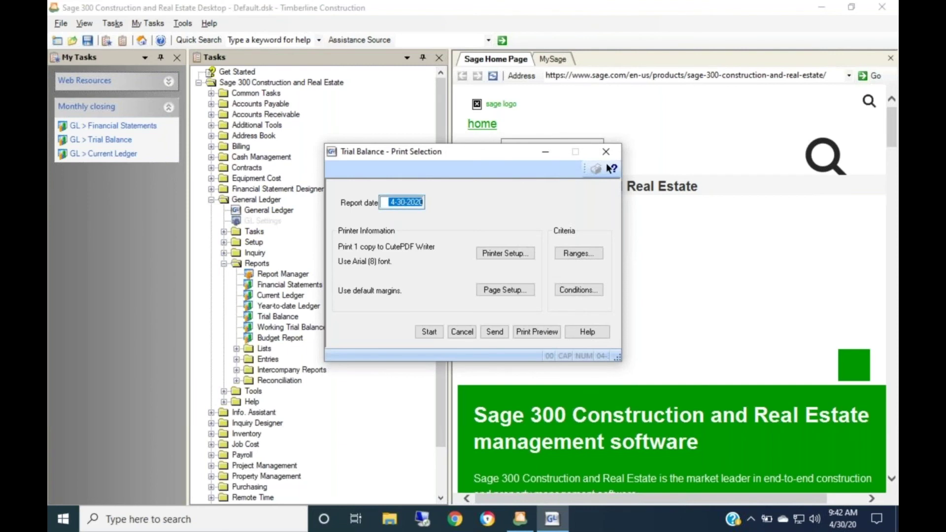
click(462, 331)
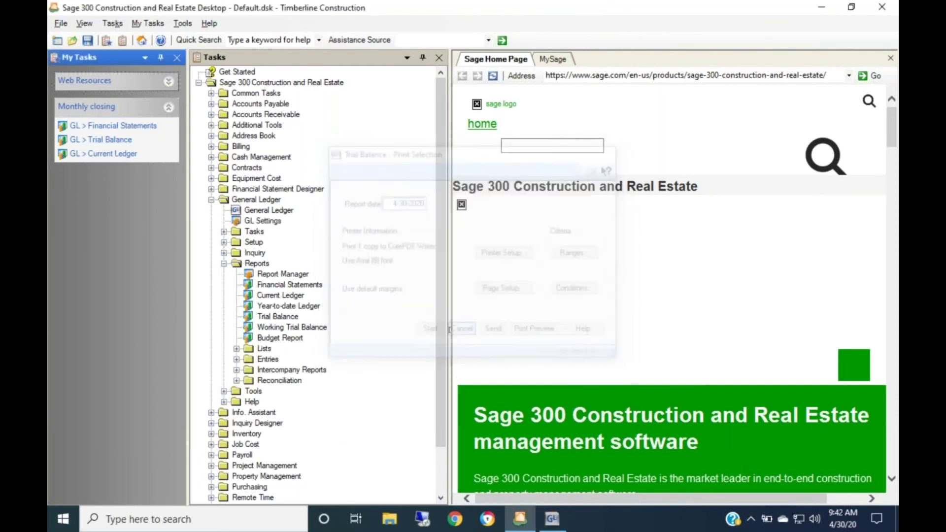
- Review the task types for adding to My Tasks, browse for a file or application, and cancel without adding anything
right_click(131, 110)
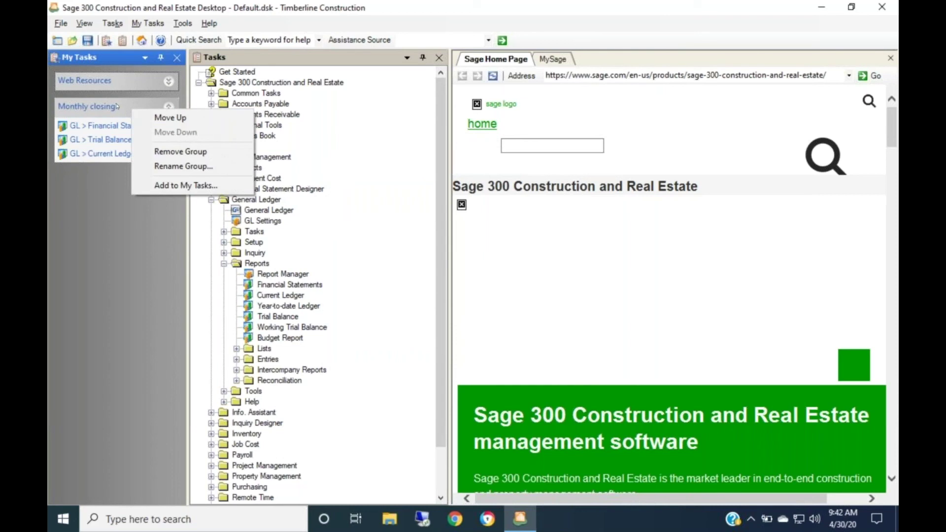
click(152, 187)
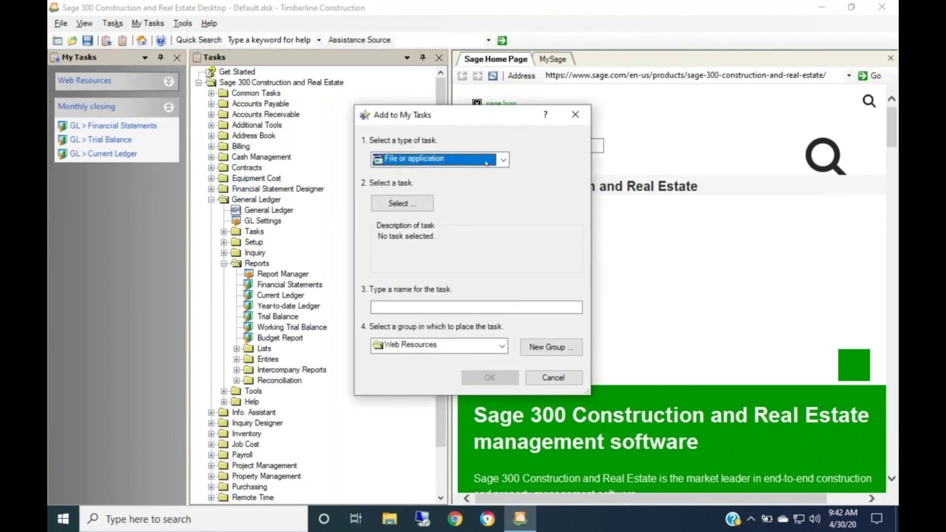
click(504, 160)
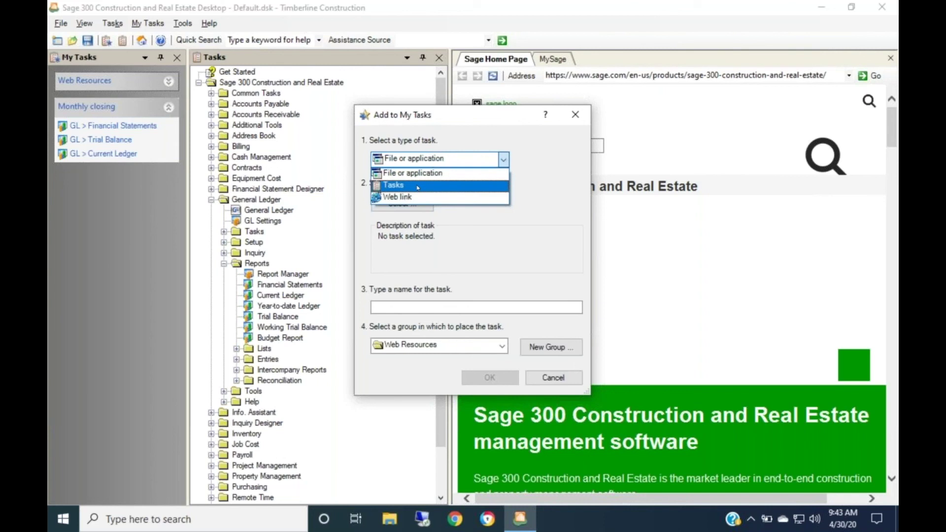
click(433, 173)
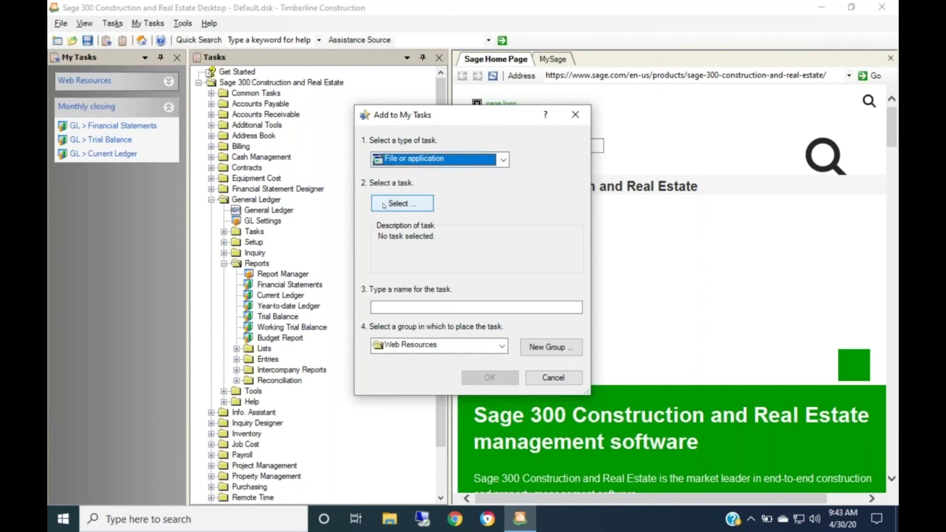
click(384, 206)
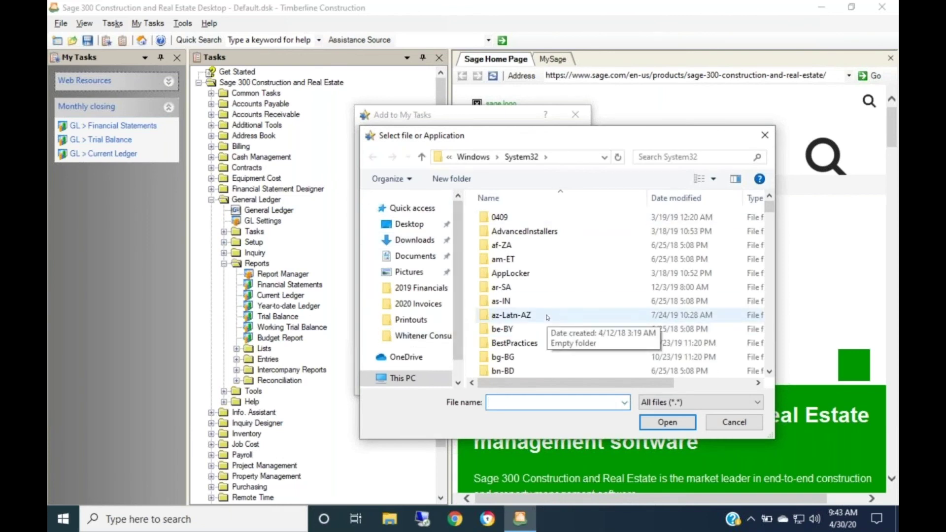
click(741, 425)
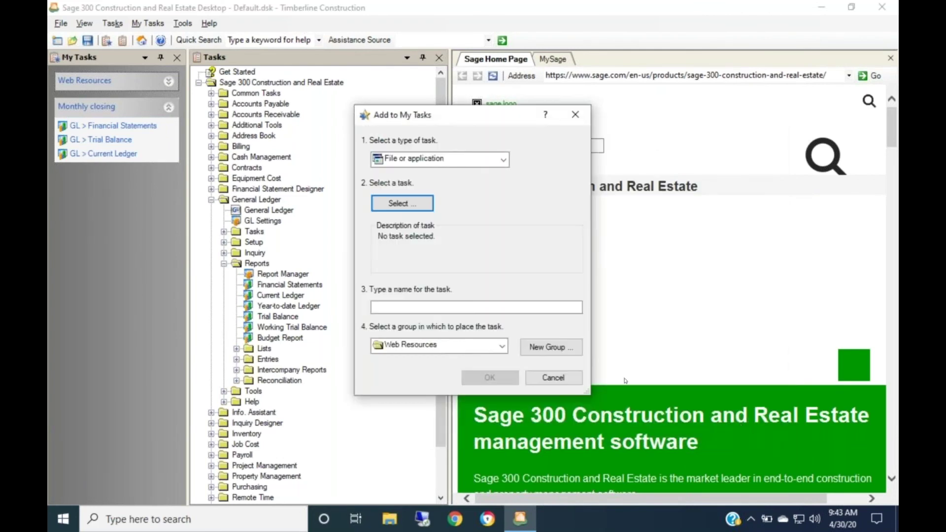
click(546, 379)
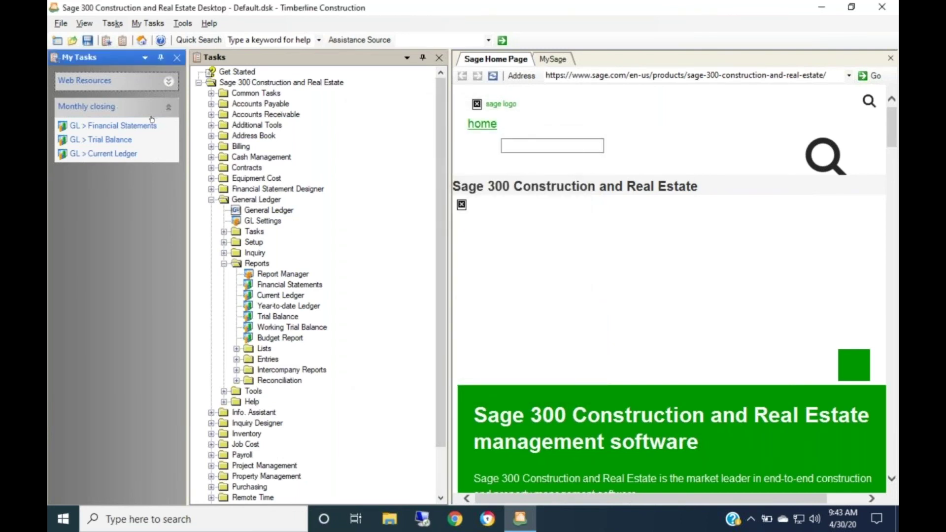
- Collapse the Monthly closing group in My Tasks and review the commands for saving the desktop configuration
click(169, 109)
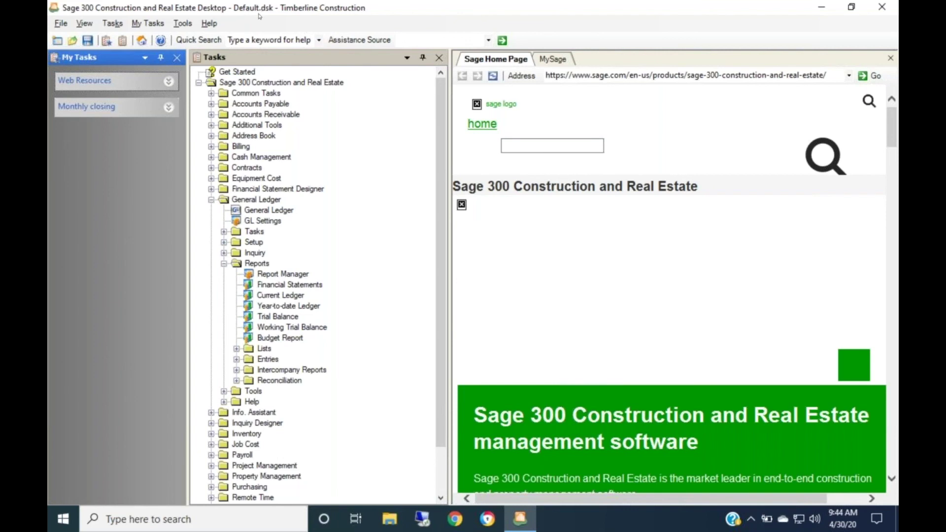
click(60, 23)
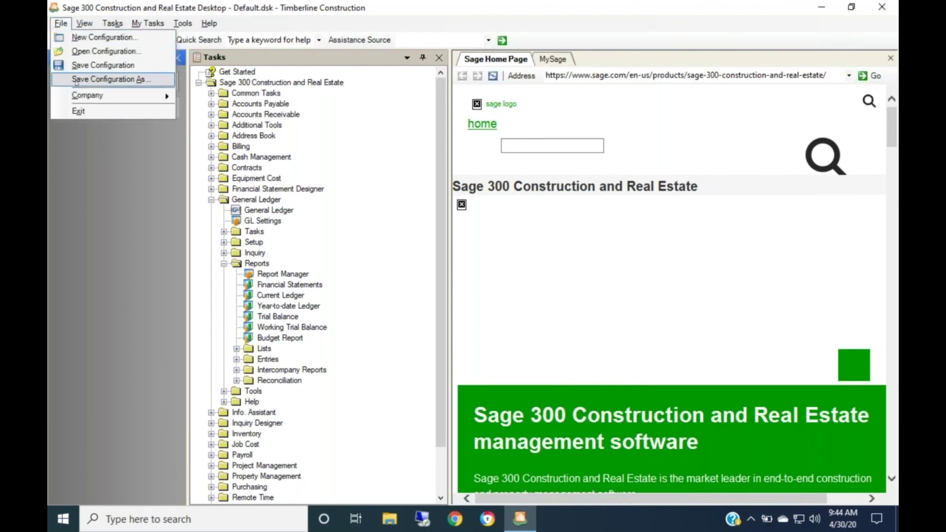
click(92, 146)
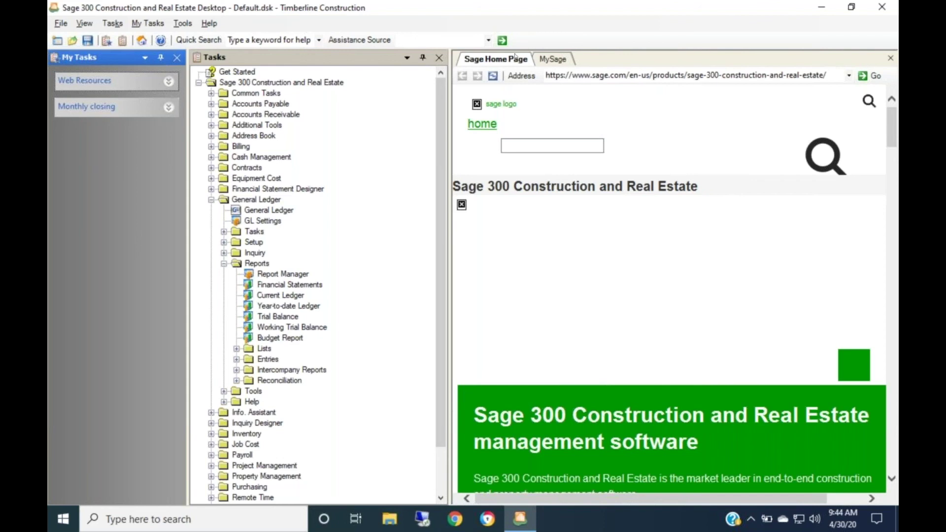
- View the MySage page, return to the Sage Home Page and check its web address
click(543, 60)
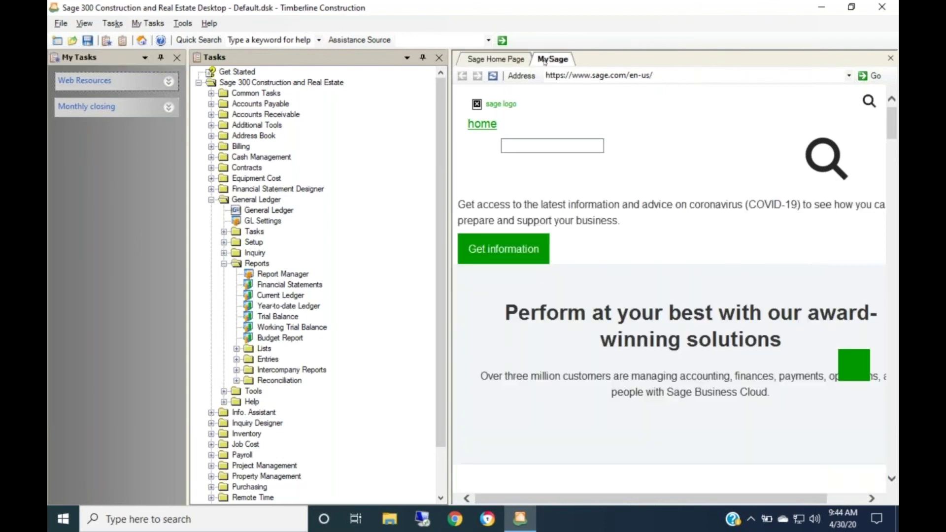
click(507, 61)
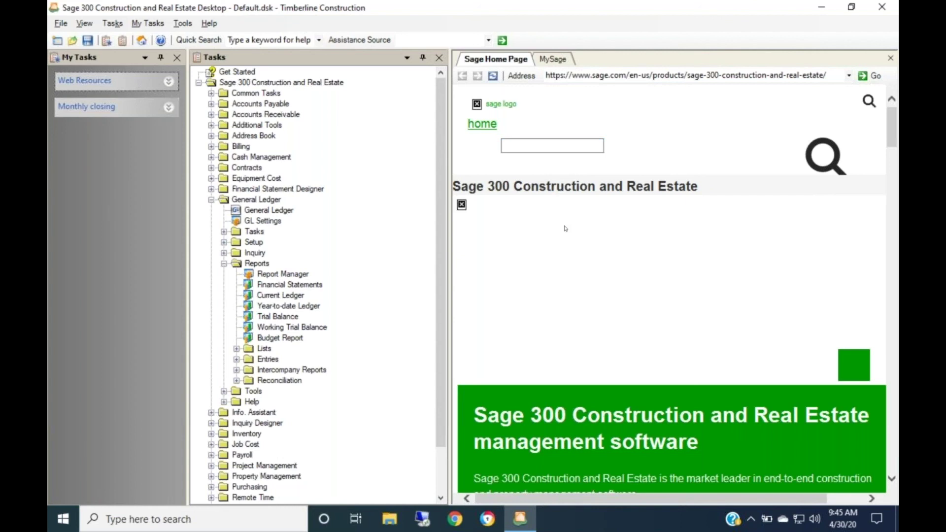
click(551, 76)
- Review the Options for the default desktop configuration and home page, cancel them, and locate the Security Administration command
click(184, 25)
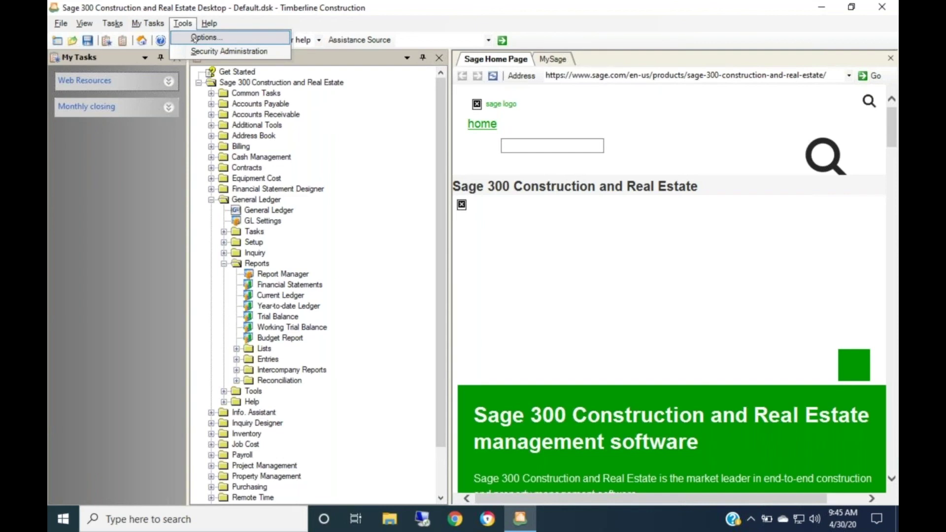
click(195, 38)
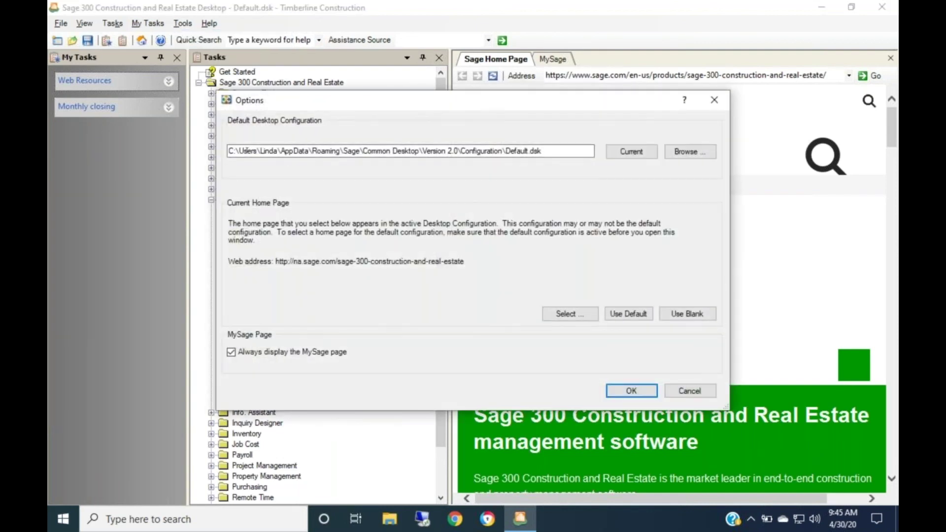
click(549, 154)
click(690, 391)
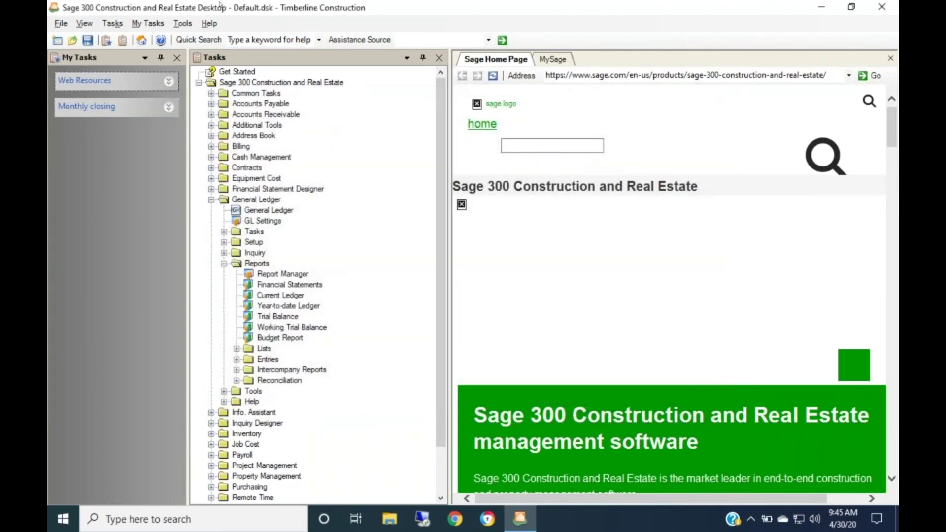
click(187, 24)
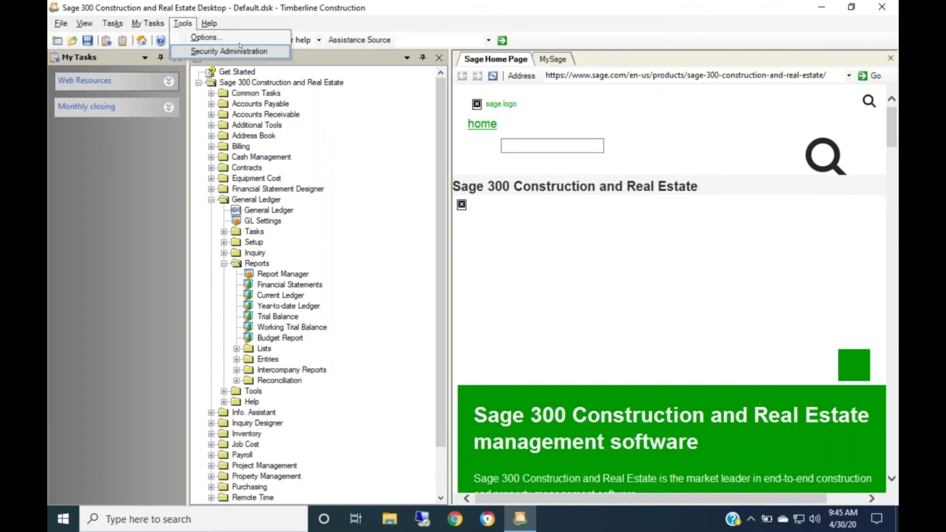
click(358, 26)
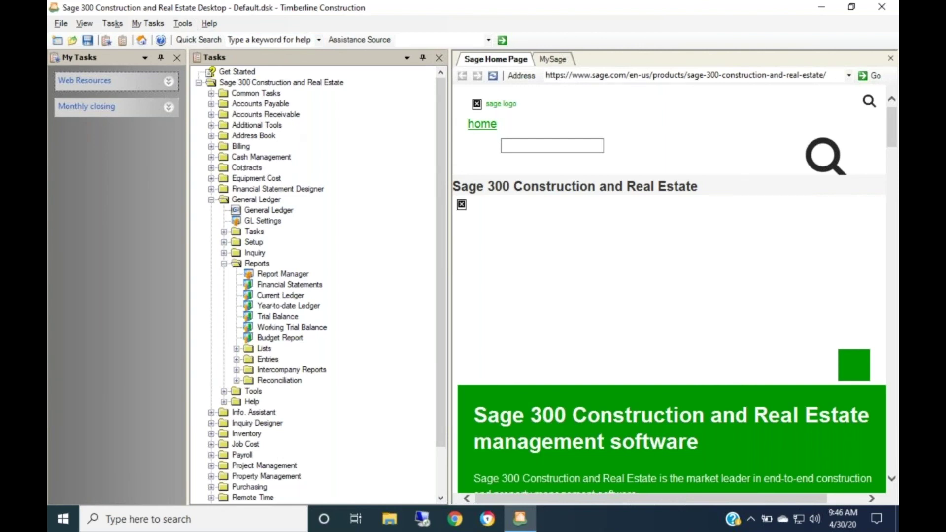
- Collapse the Reports subfolder and the General Ledger folder in the task tree
click(225, 264)
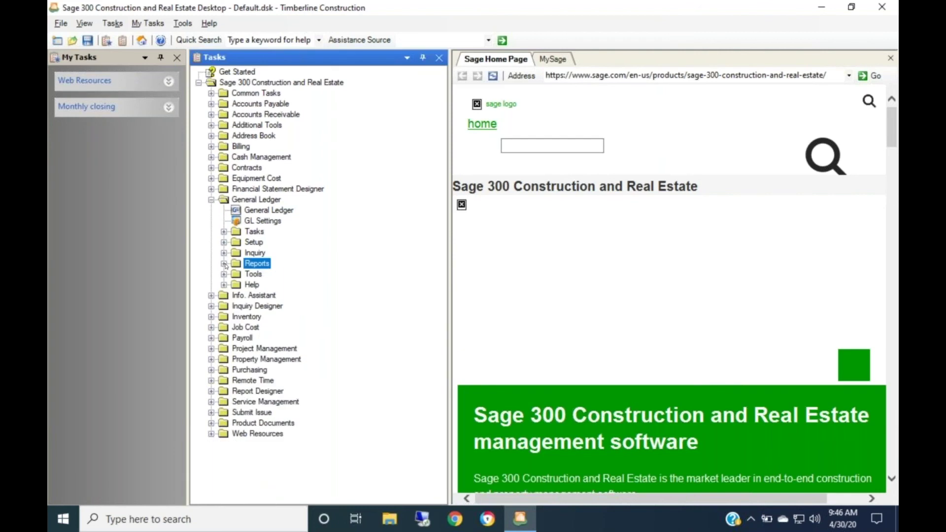
click(211, 200)
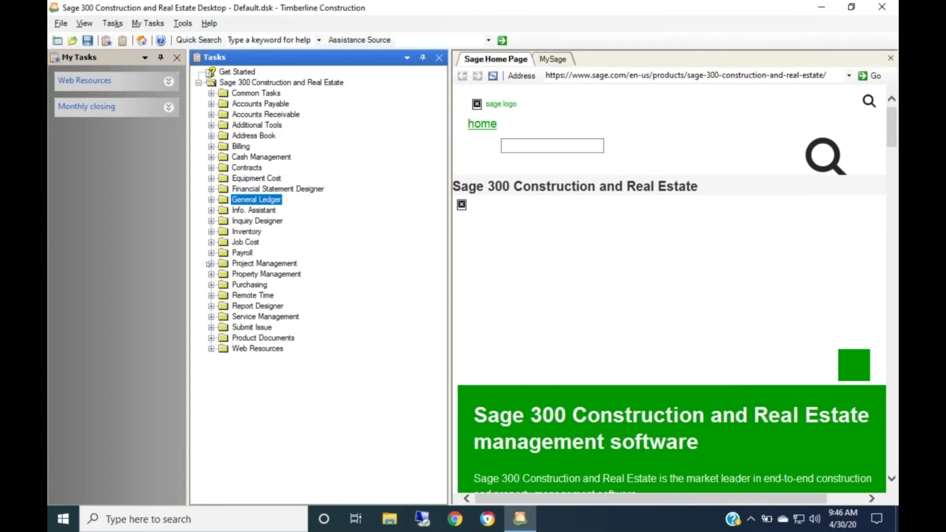
- Switch to the slide show at the Recap slide and advance it to the "You did it!" slide
key(ctrl+Up)
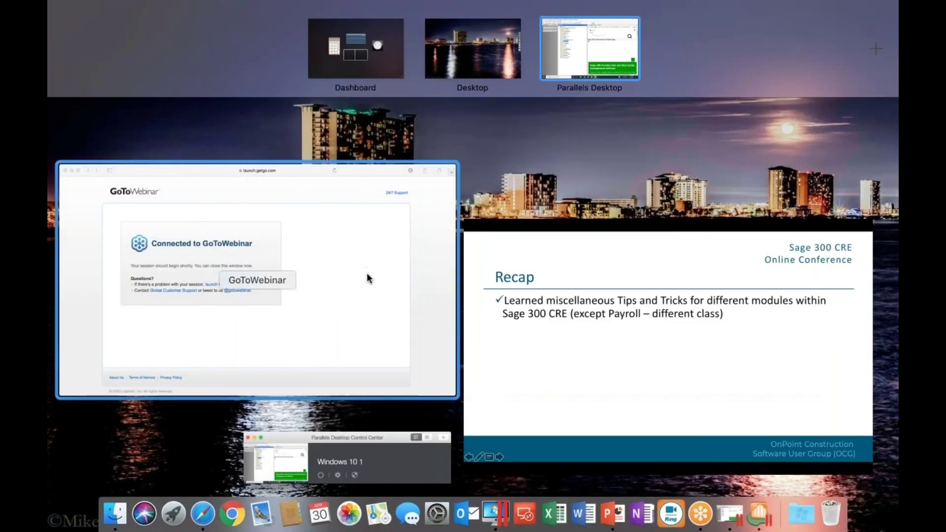
click(516, 352)
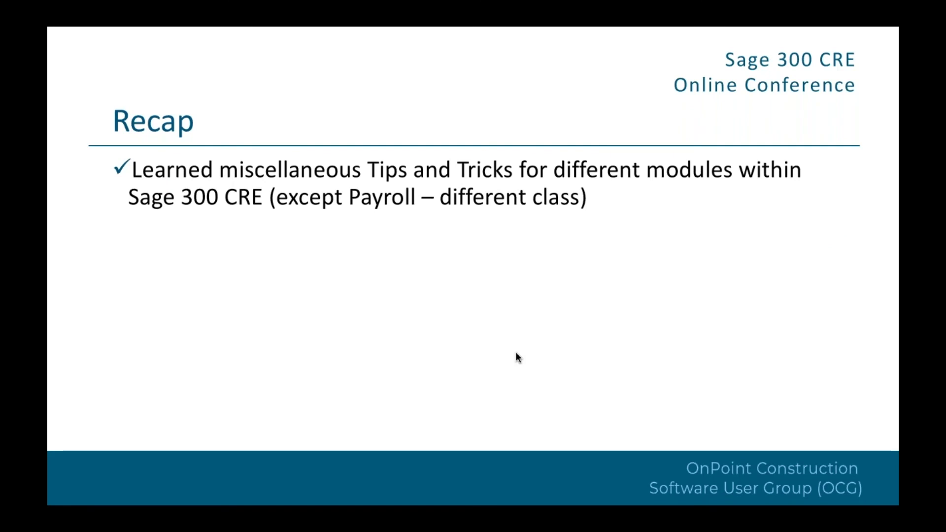
click(516, 353)
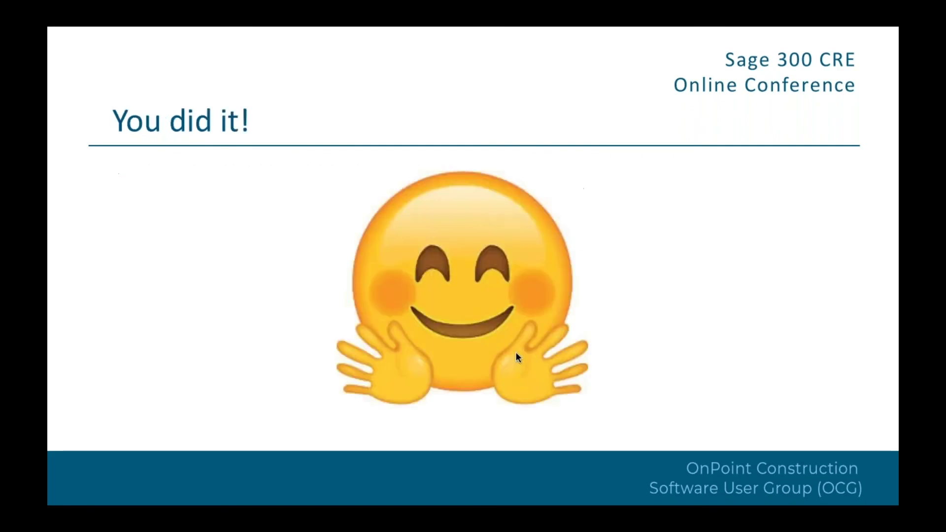